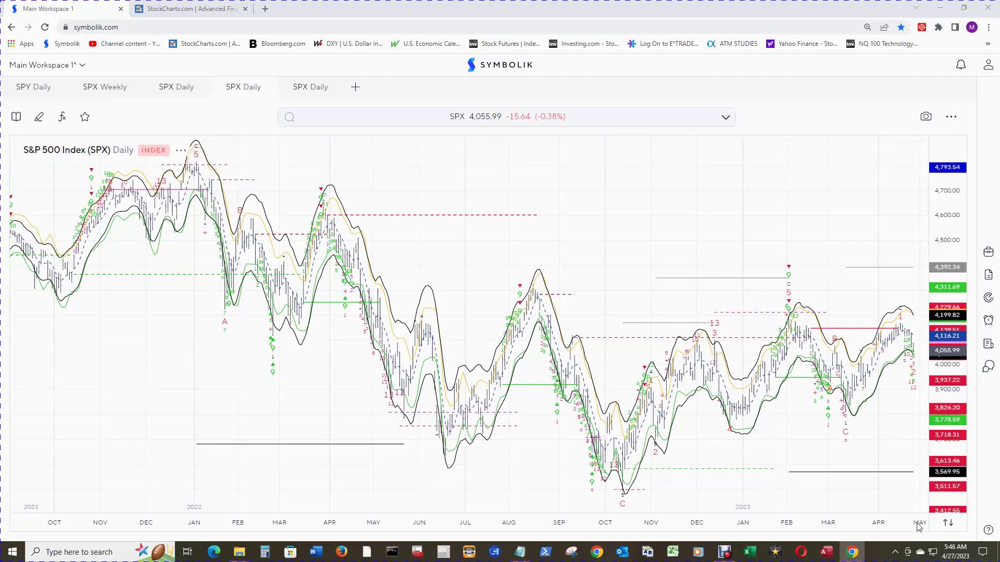
Check today's date in the system calendar and close it again.
click(958, 553)
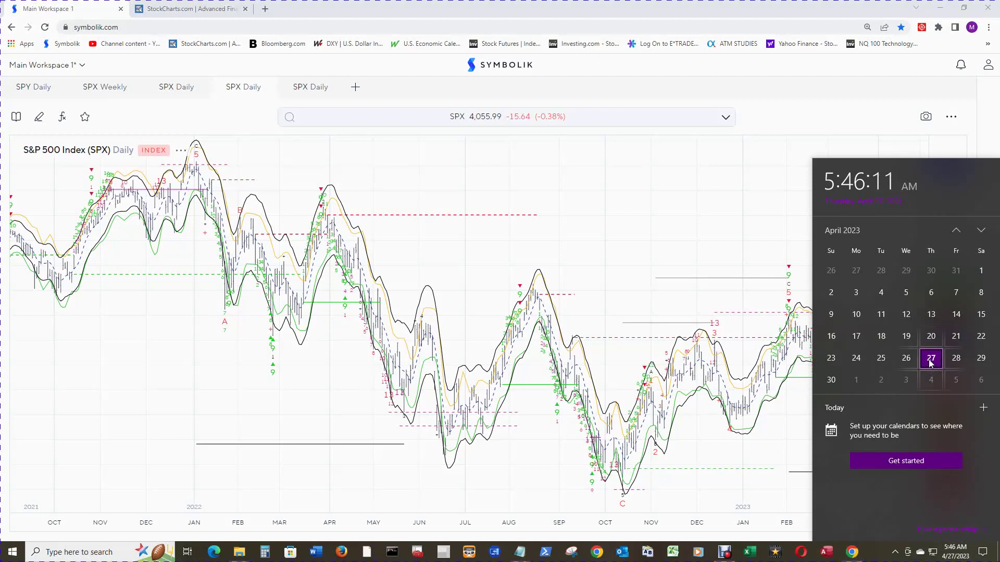
click(575, 236)
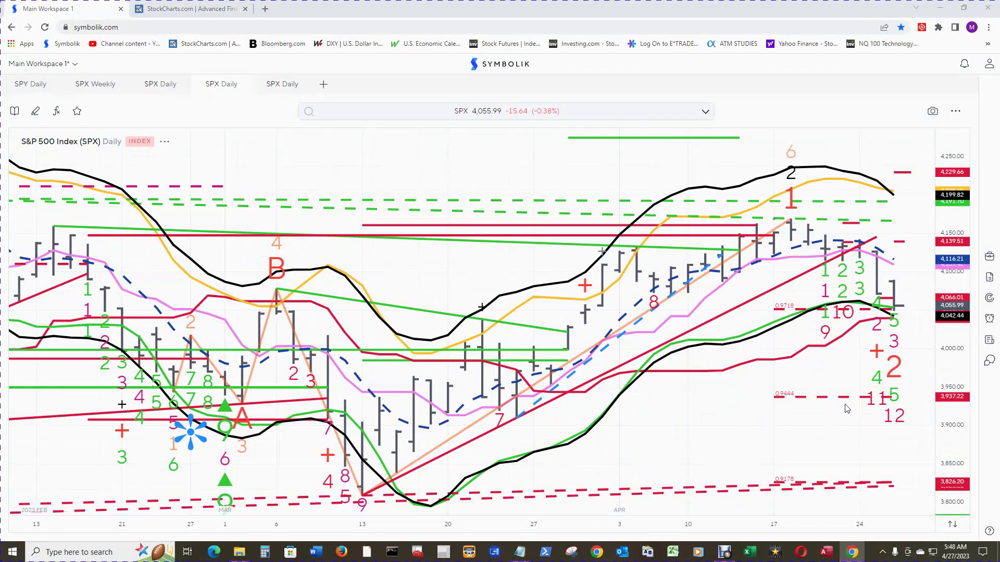
Inspect the price bars, countdown numbers and nearby bands for late April on the S&P 500 daily chart.
mouse_move(894, 323)
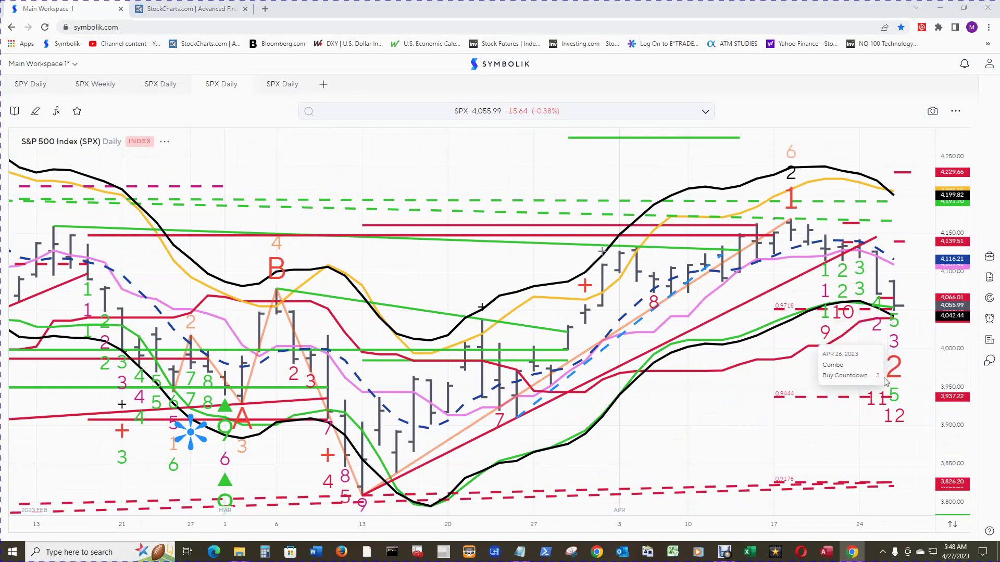
mouse_move(894, 397)
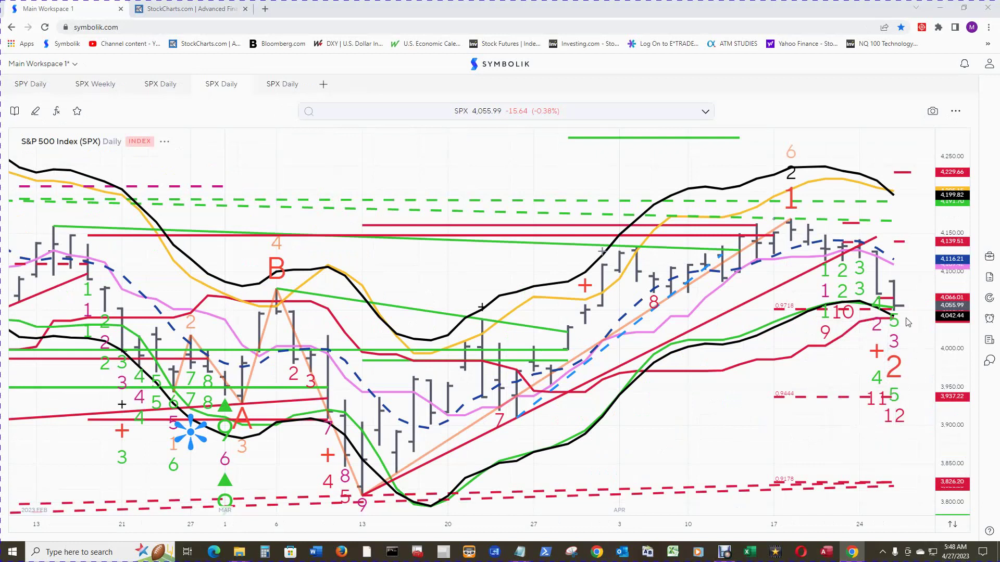
mouse_move(859, 250)
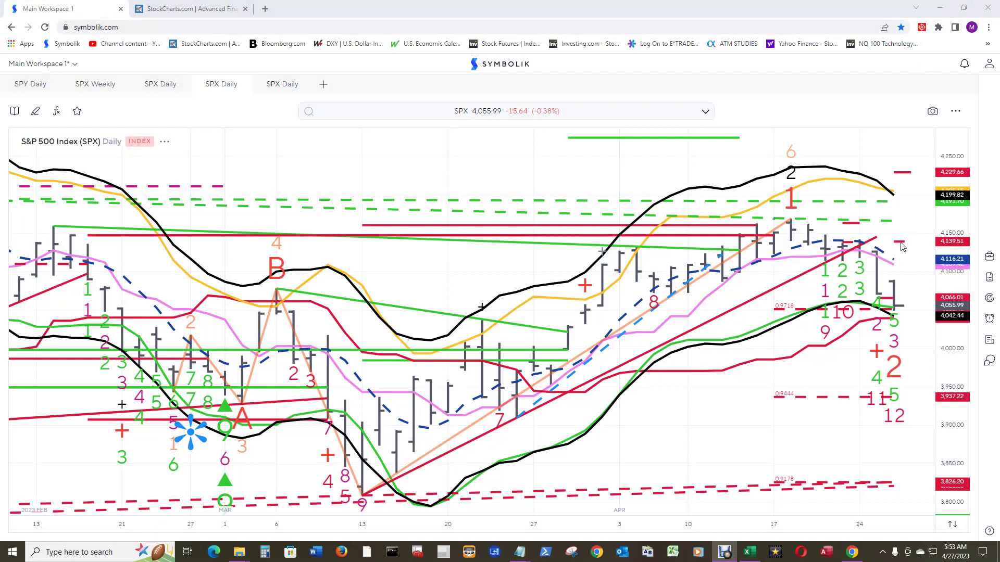
mouse_move(901, 249)
mouse_move(895, 298)
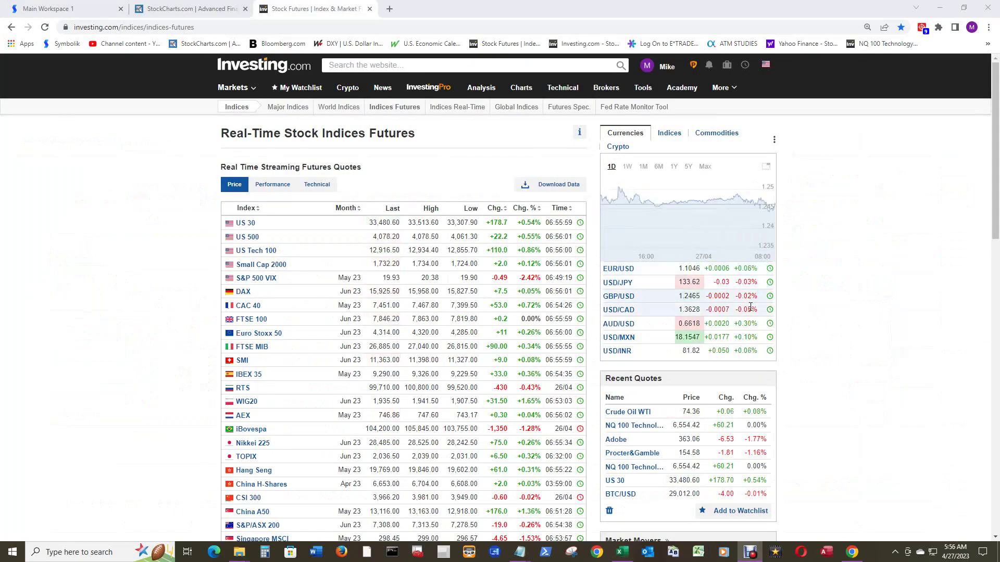
Highlight the US 500 last price in the Investing.com real-time stock indices futures table.
mouse_move(753, 323)
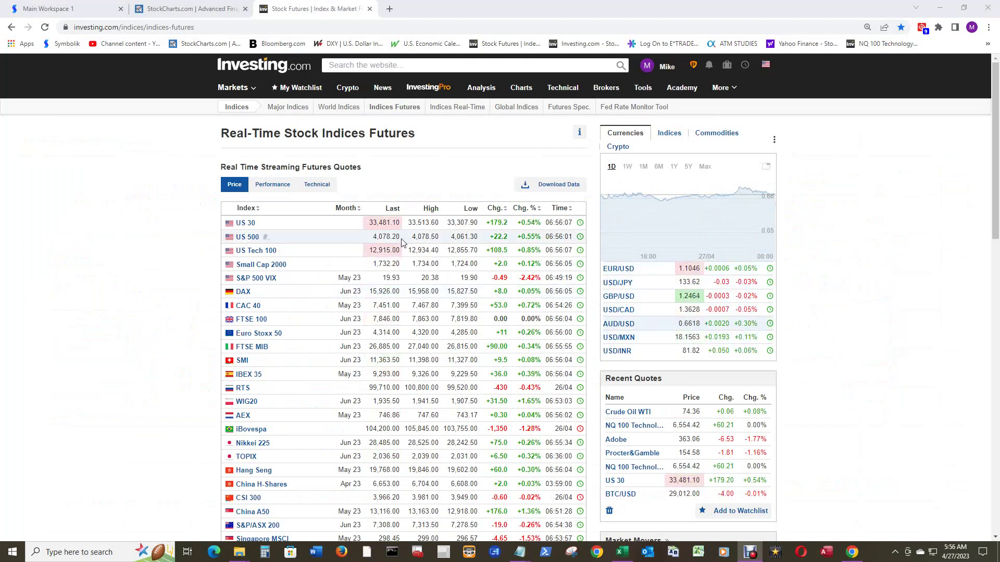
double_click(371, 238)
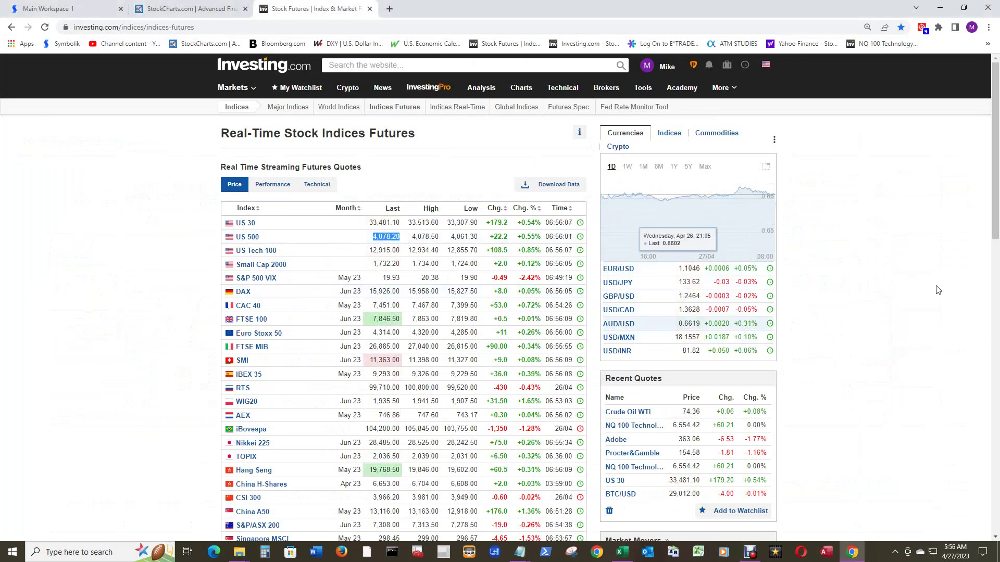
Switch back to the Symbolik S&P 500 daily chart and compare the April countdown numbers with the latest price bars.
key(ctrl+1)
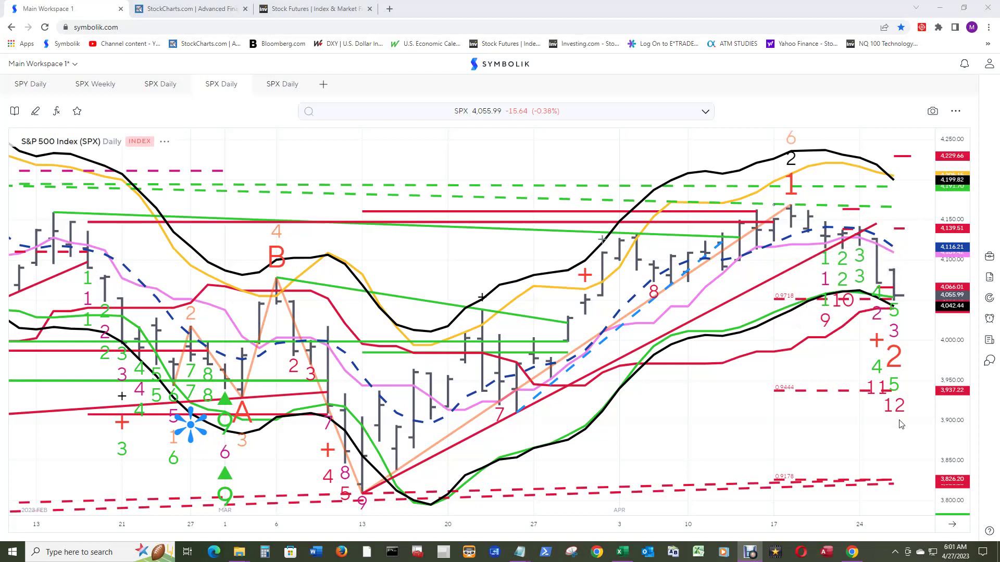
mouse_move(900, 414)
mouse_move(657, 271)
mouse_move(692, 282)
mouse_move(891, 305)
mouse_move(894, 309)
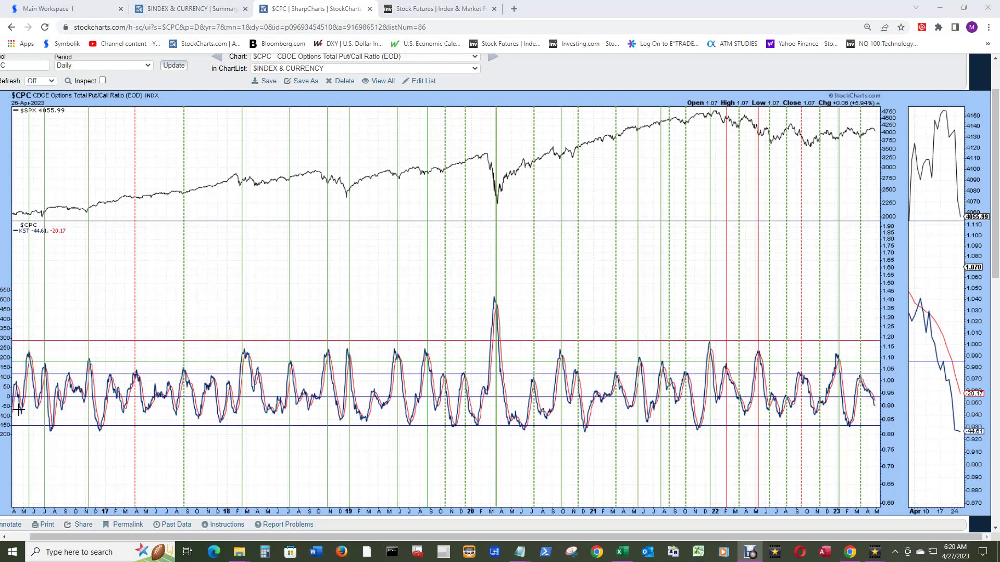
Examine the full history of the $CPC total put/call ratio chart with its KST indicator.
click(4, 537)
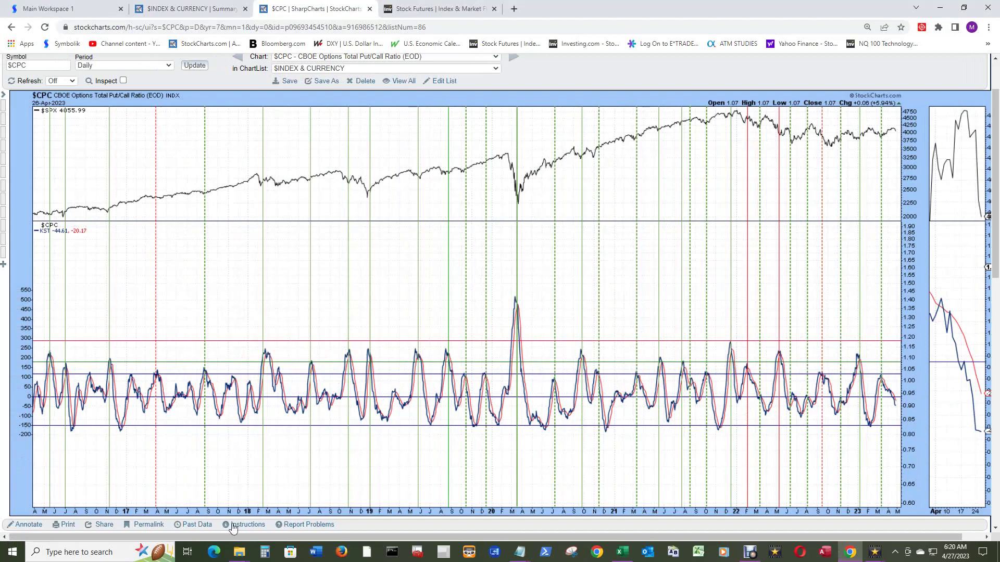
drag(241, 534, 268, 538)
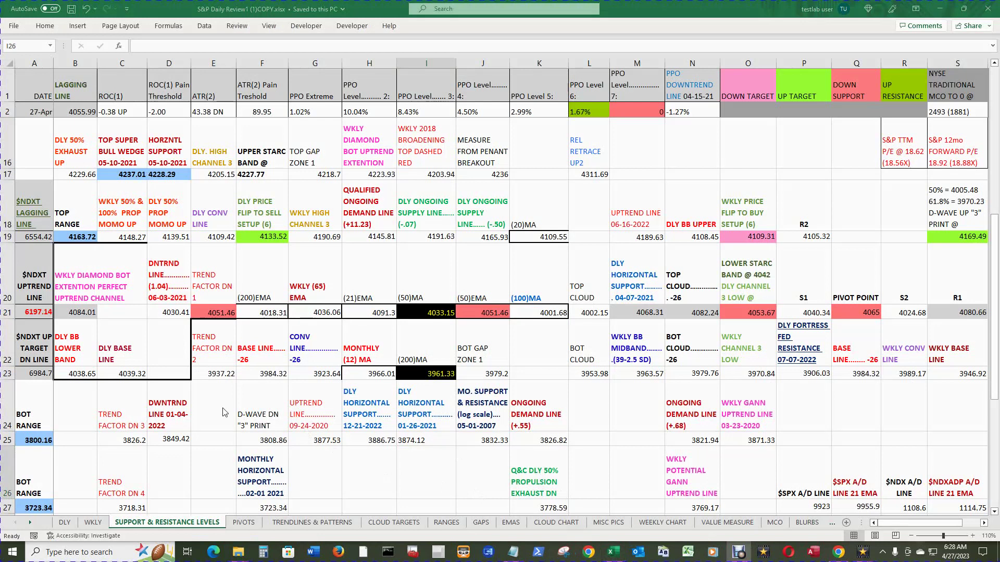
Review the weekly diamond uptrend channel, 04-07-2021 daily horizontal support, top cloud and R1 levels in row 21.
click(71, 310)
click(71, 311)
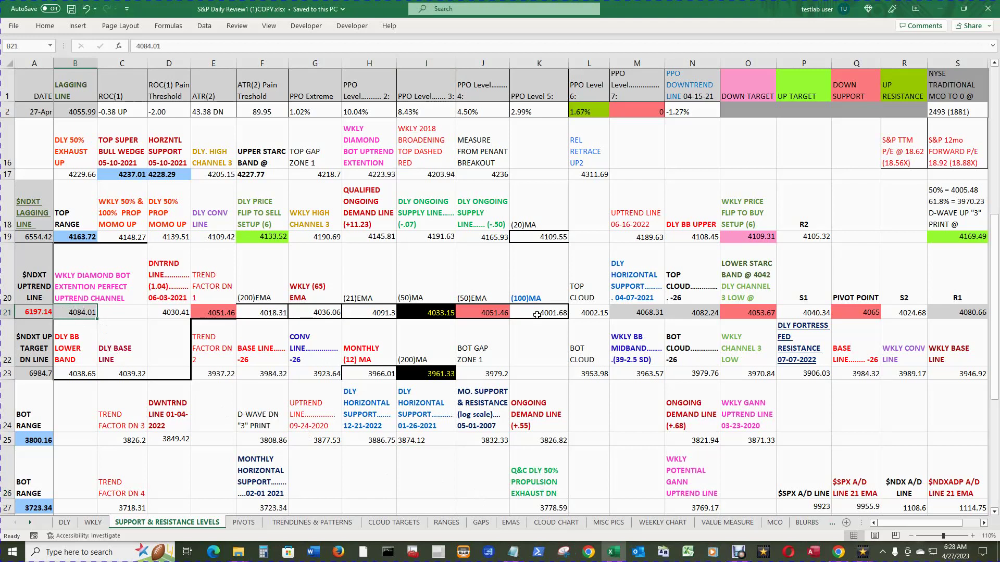
click(622, 312)
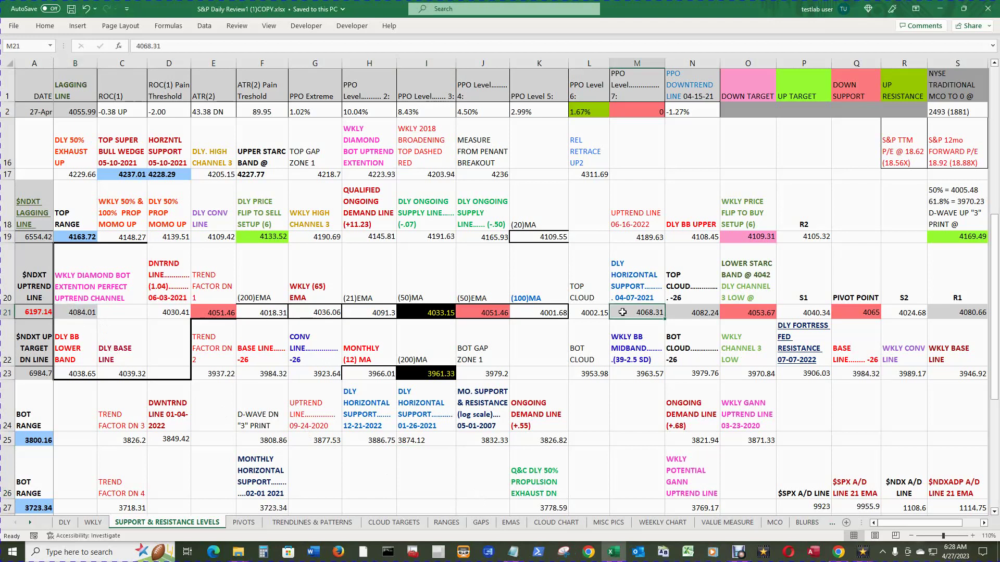
click(686, 313)
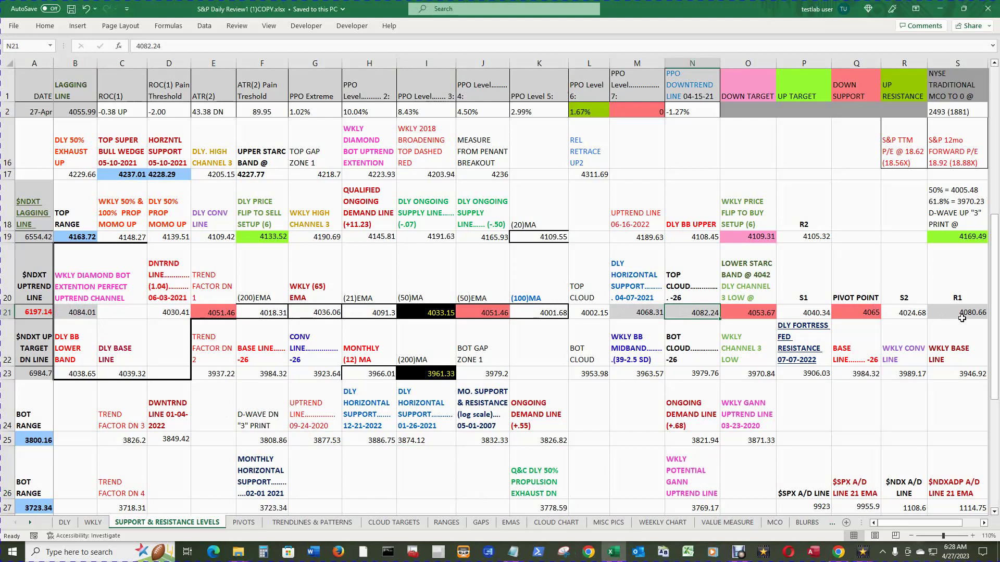
click(966, 316)
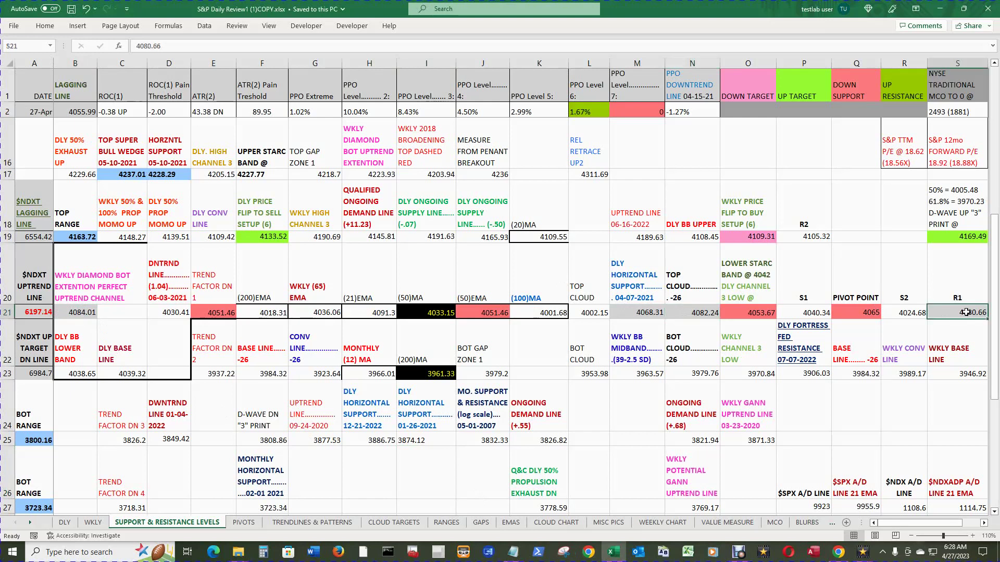
Highlight the US 500 last price on the Investing.com futures page and return to the Excel workbook.
click(614, 553)
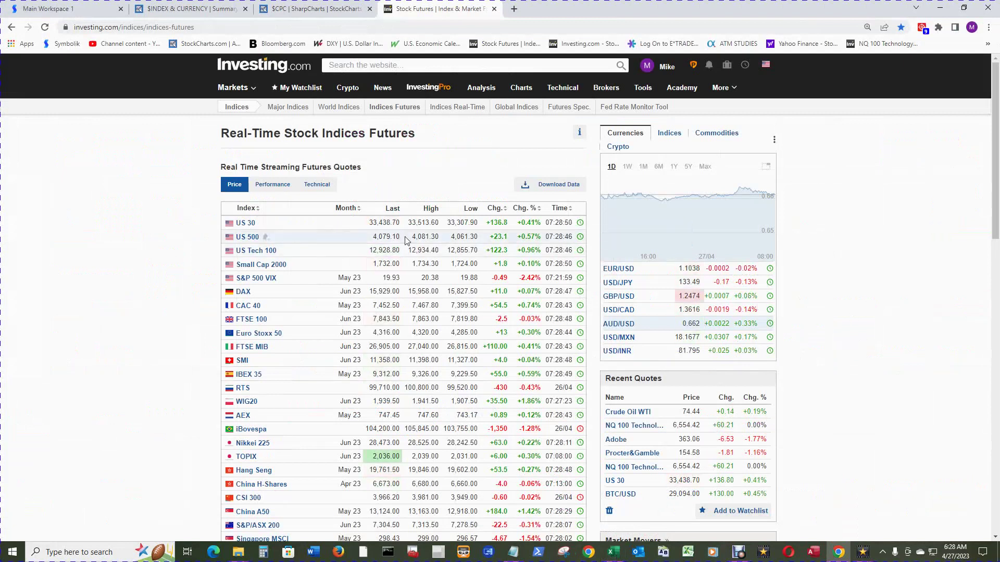
drag(358, 233, 401, 238)
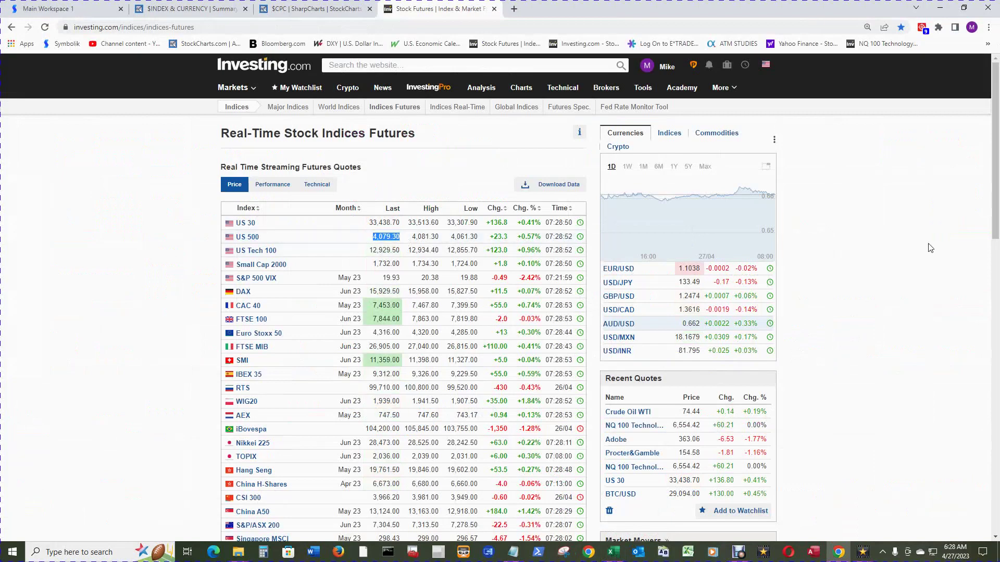
key(alt+Tab)
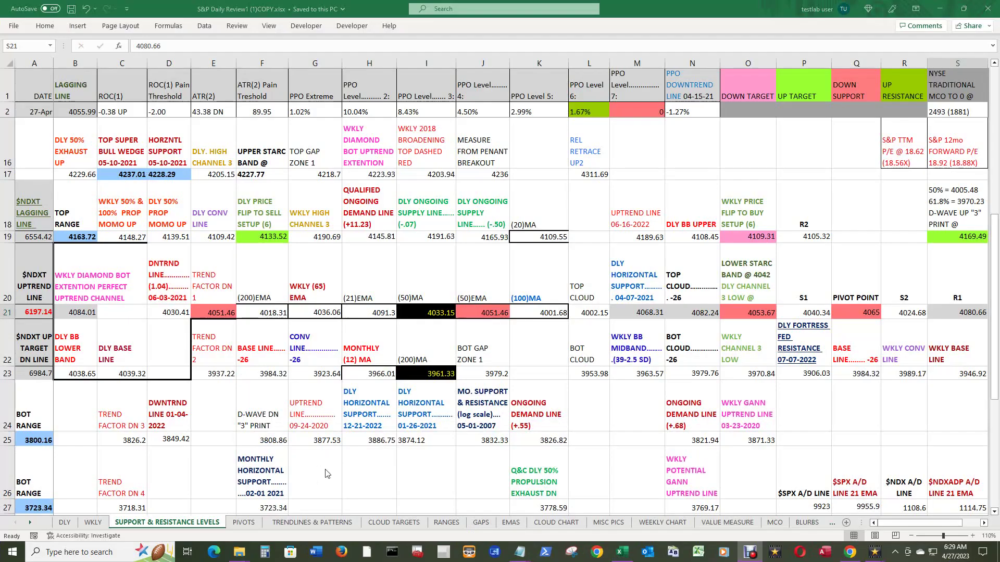
Review the red down-support levels in row 21: pivot point, lower STARC band, (50)EMA and Trend Factor DN 1.
click(861, 312)
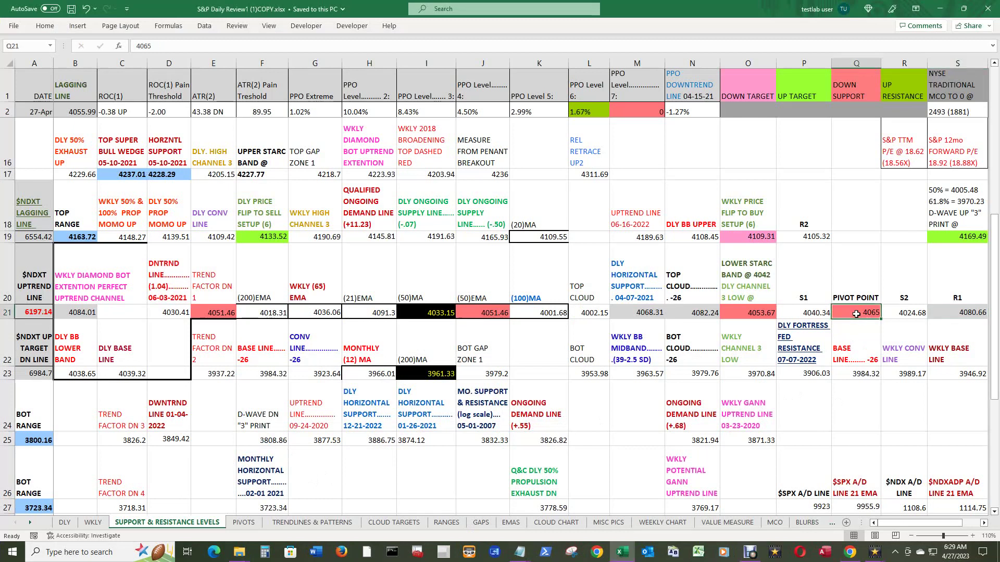
click(750, 312)
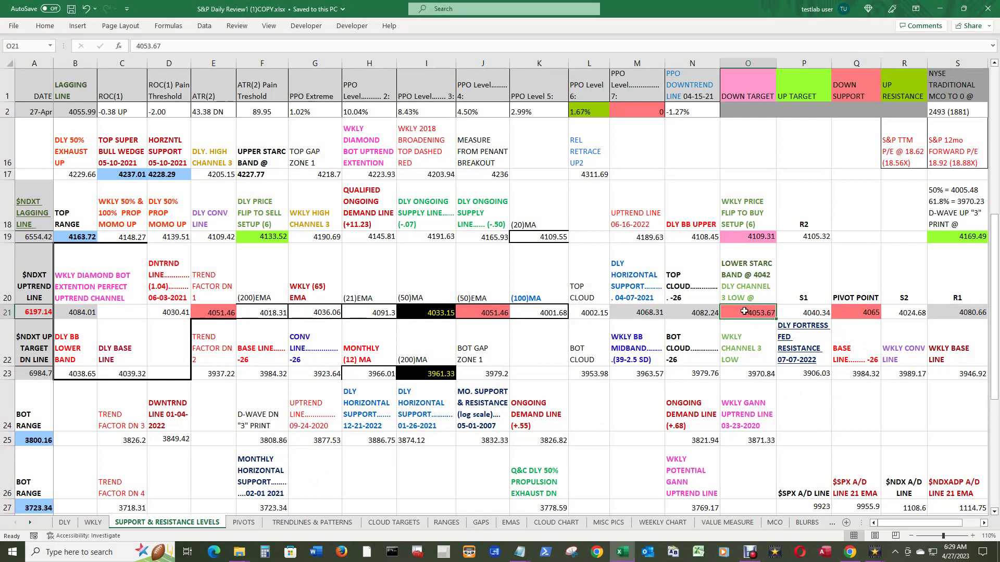
click(487, 314)
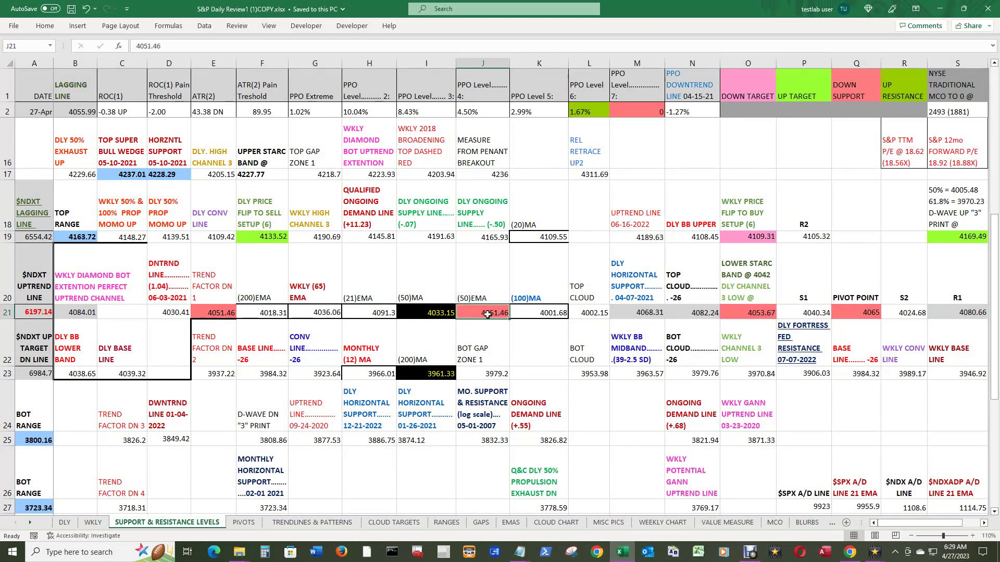
click(215, 314)
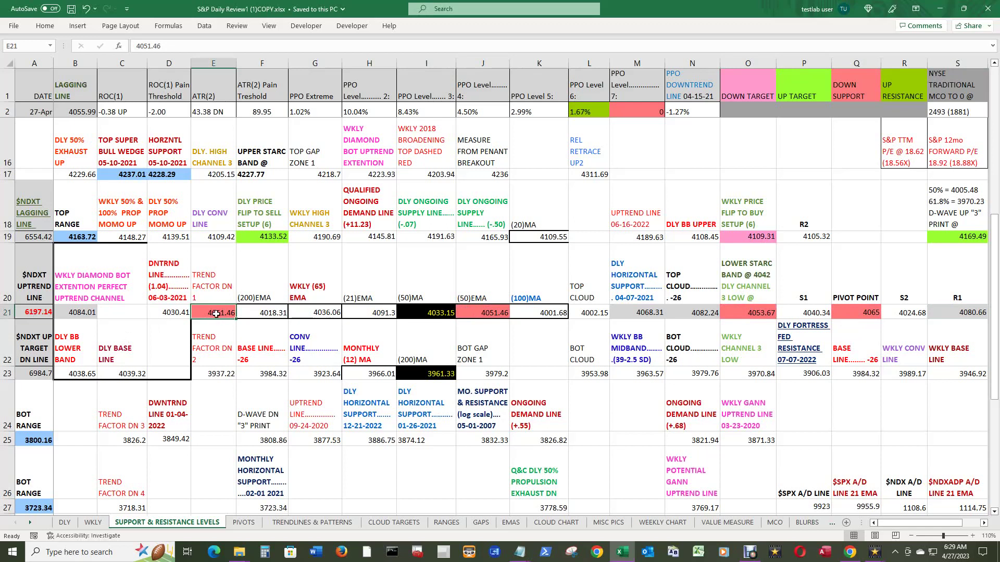
Review the up-resistance levels for the (21)EMA, daily conversion line, (20)MA, upper daily Bollinger Band and R2.
click(364, 292)
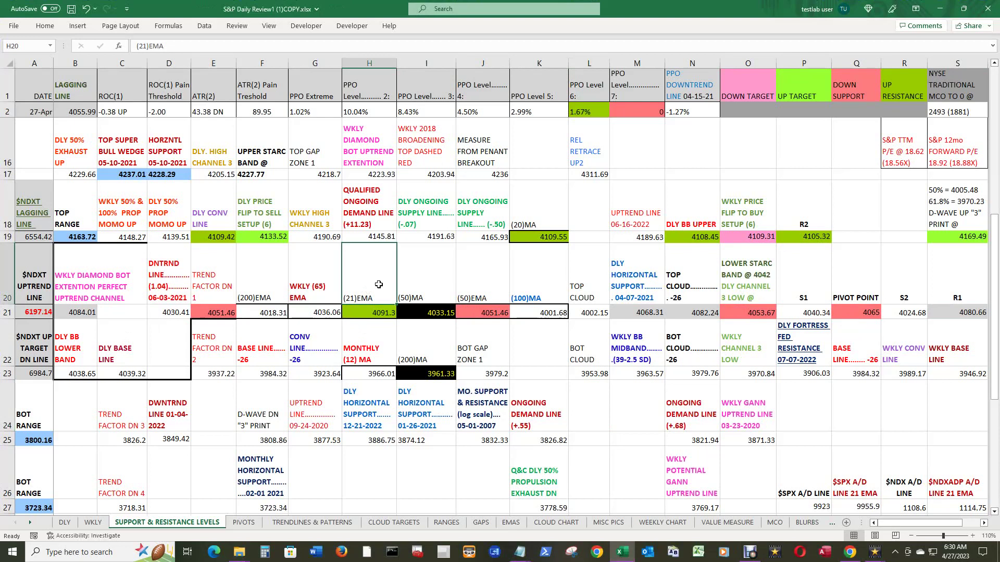
click(223, 219)
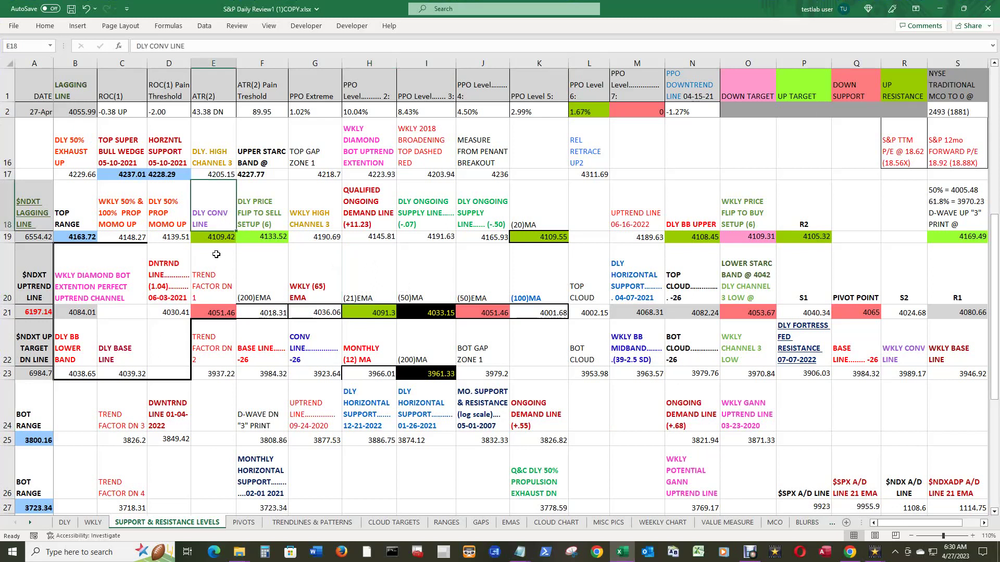
click(538, 213)
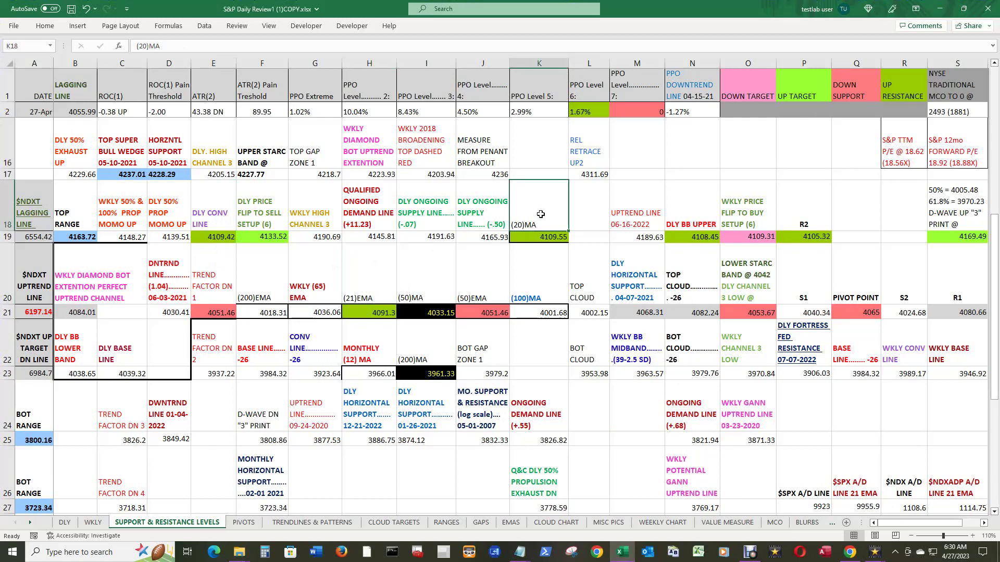
click(699, 213)
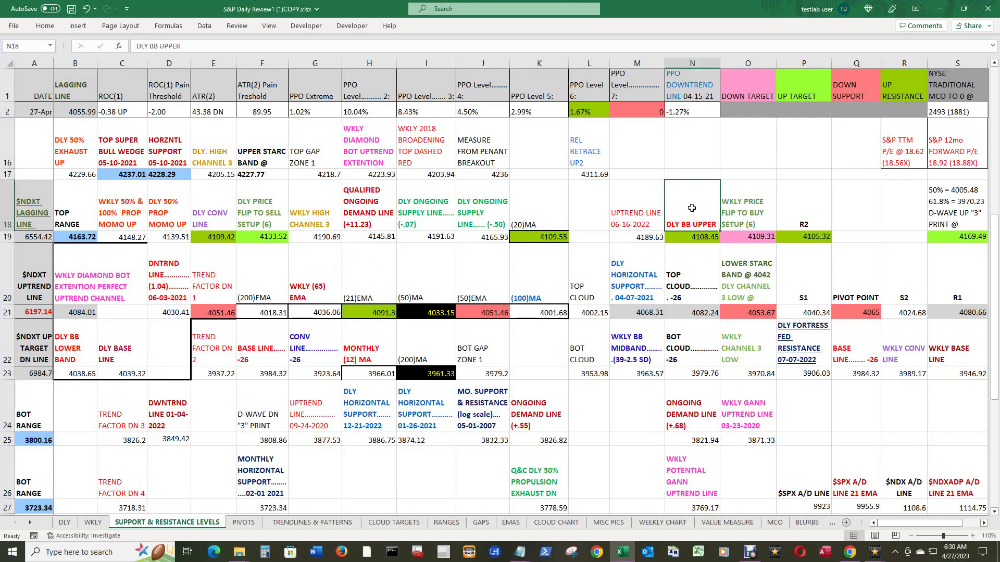
click(787, 210)
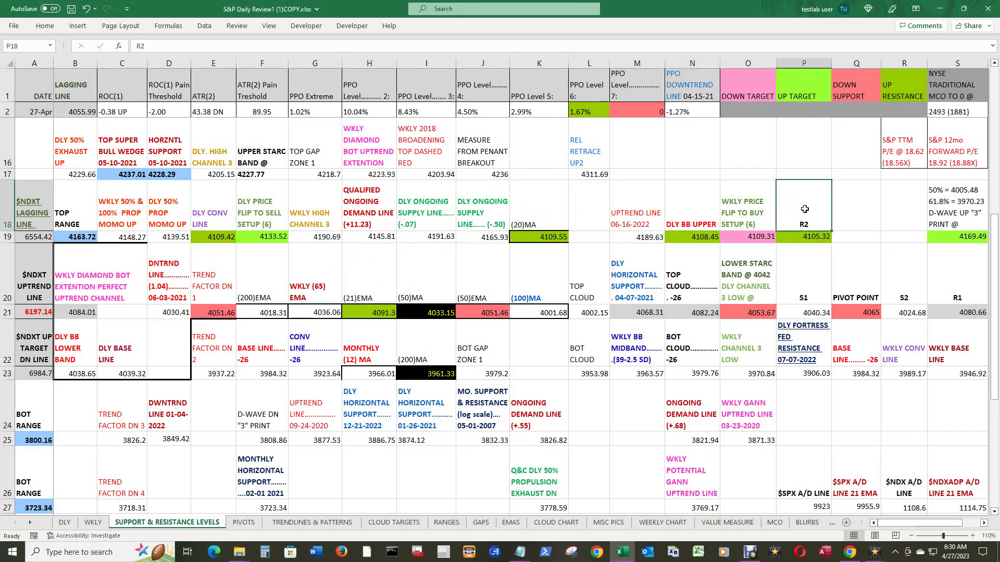
Review the $SPX and $NDX A/D line entries and their 21 EMA counterparts in row 26.
click(802, 477)
click(903, 472)
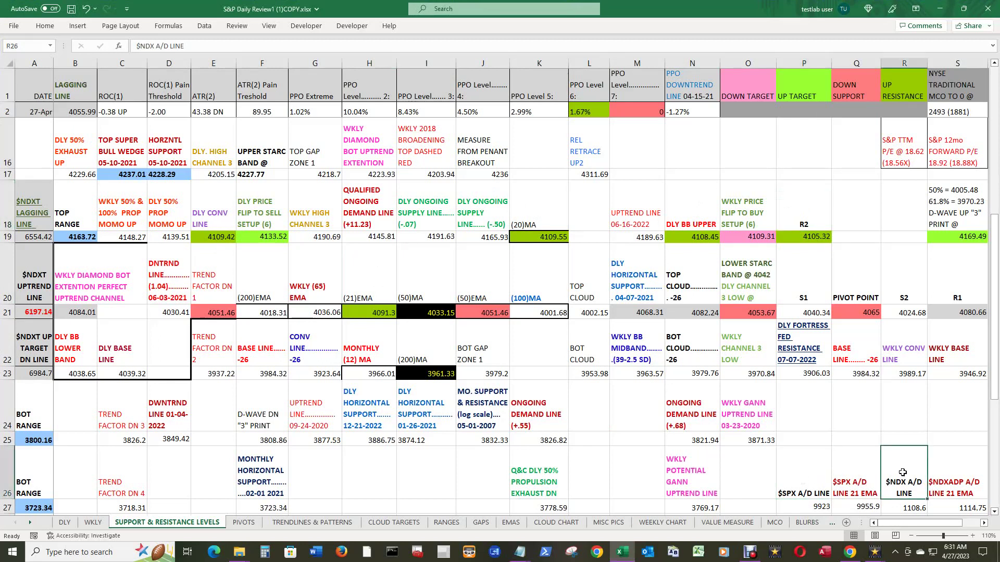
click(853, 482)
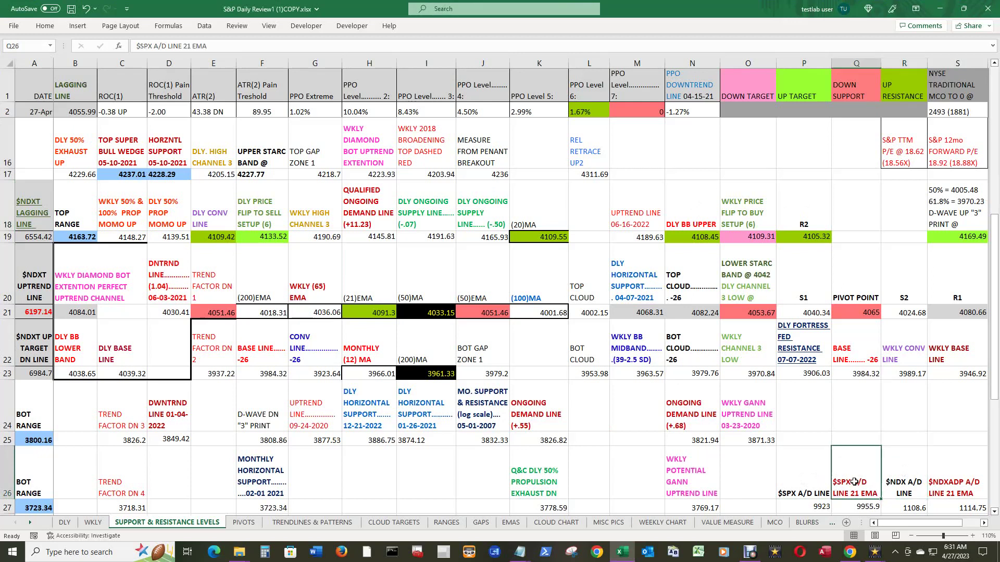
click(951, 472)
click(856, 483)
Review the ROC(1), ATR(2) and PPO Extreme entries in the first two rows of the sheet.
click(110, 112)
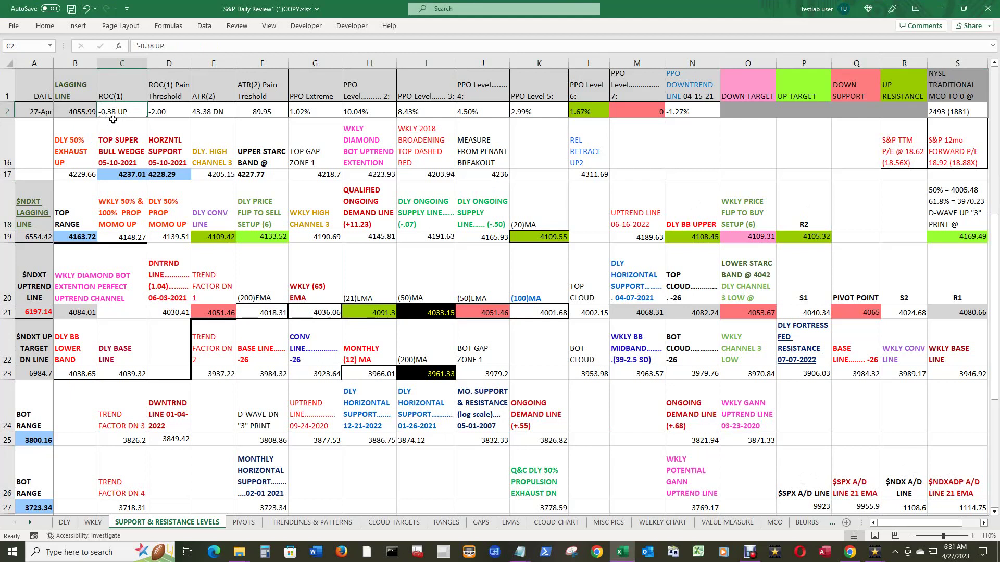
click(207, 91)
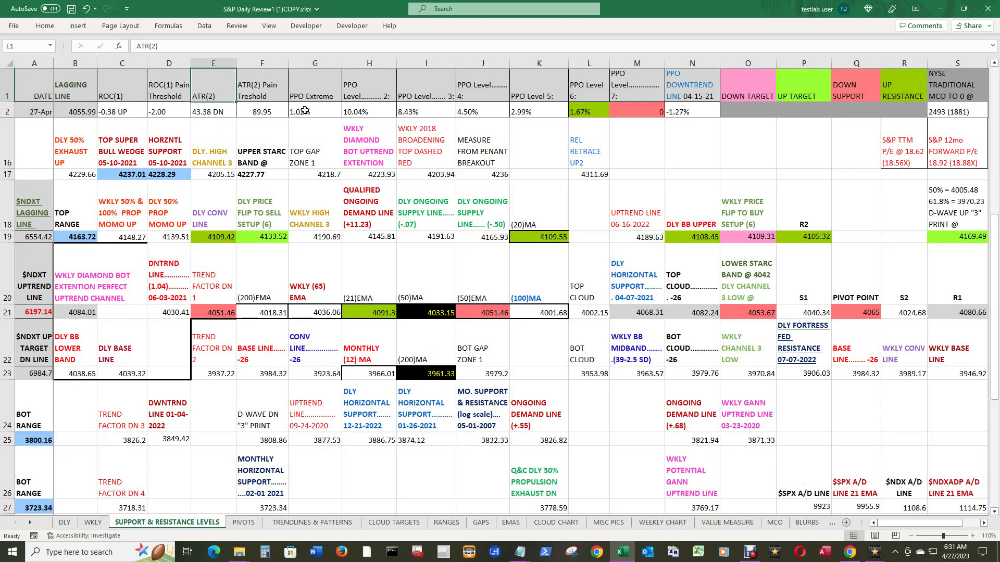
click(305, 111)
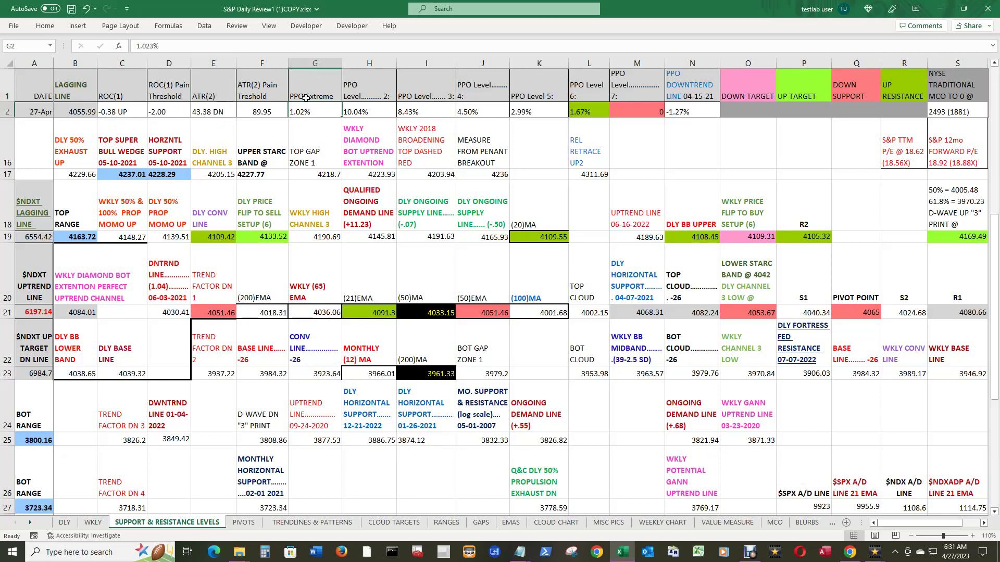
Open the NYSE Traditional MCO entry in S2 and highlight its 1881 figure, followed by its 2493 figure.
double_click(957, 112)
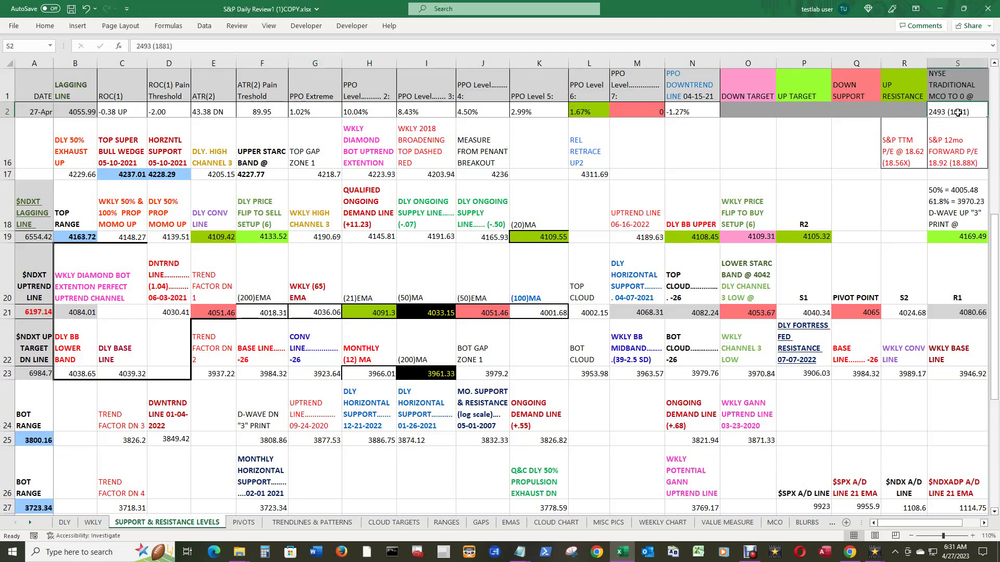
double_click(960, 112)
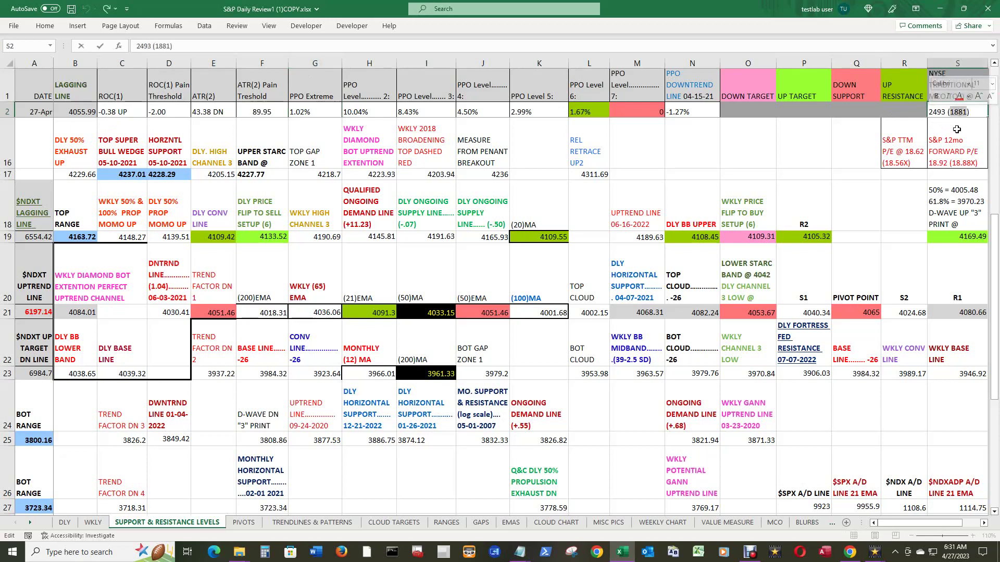
double_click(937, 111)
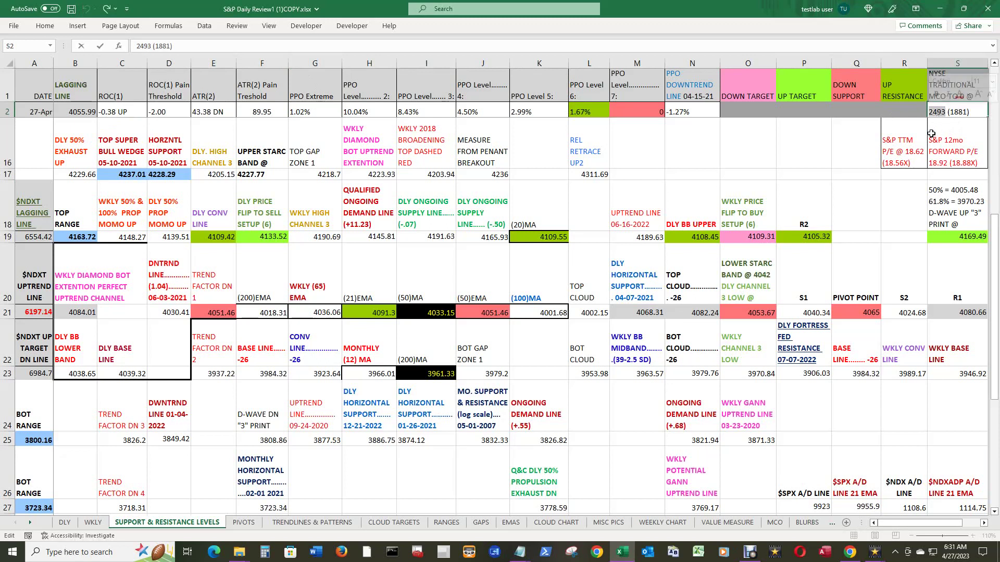